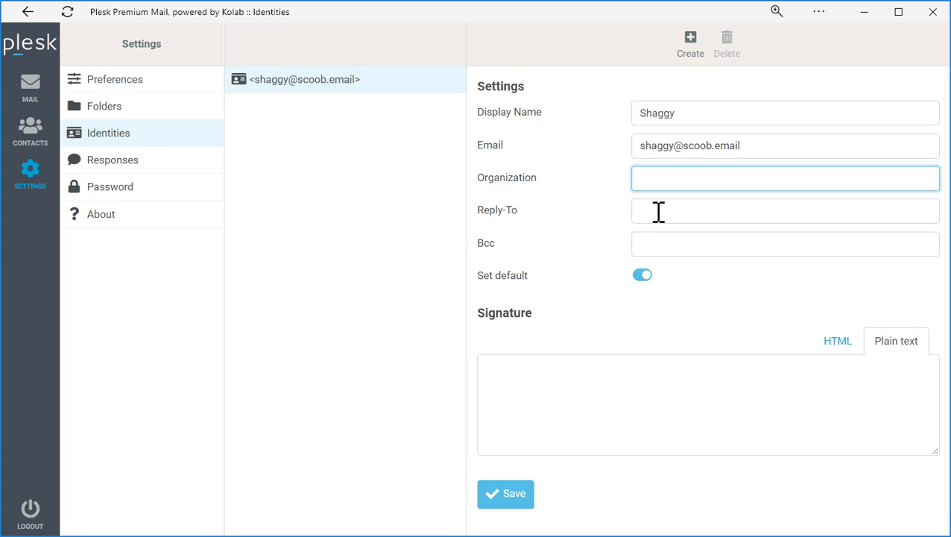
Review the Reply-To and Bcc settings, then switch the signature editor to HTML.
click(662, 214)
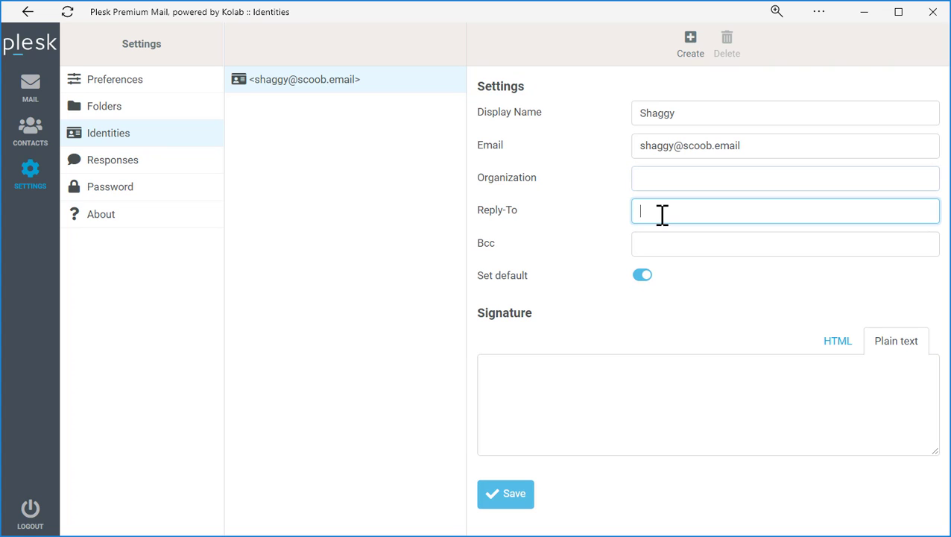
click(662, 244)
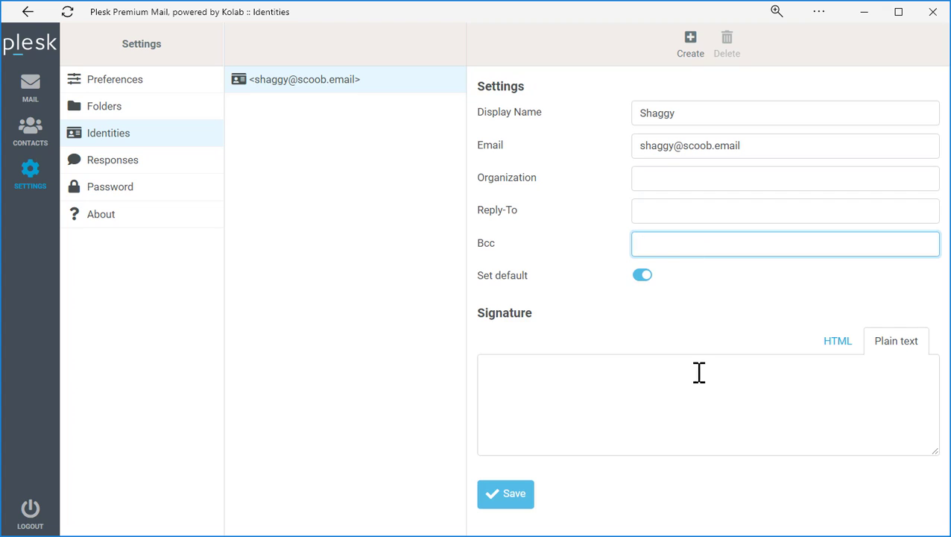
click(833, 347)
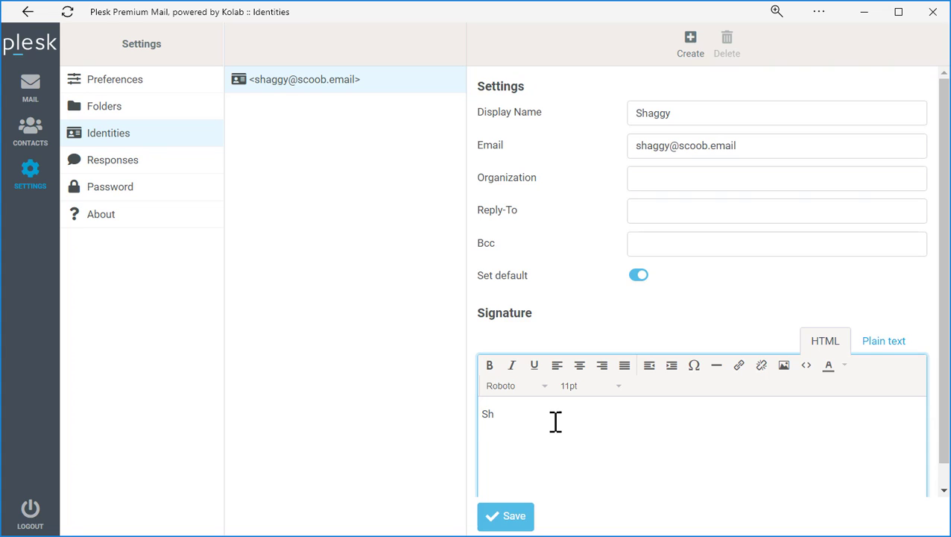
Write the signature lines Shaggy, Eater of all things and scoobydoo.com.
key(Return)
key(BackSpace)
key(Return)
text(Eater of all things)
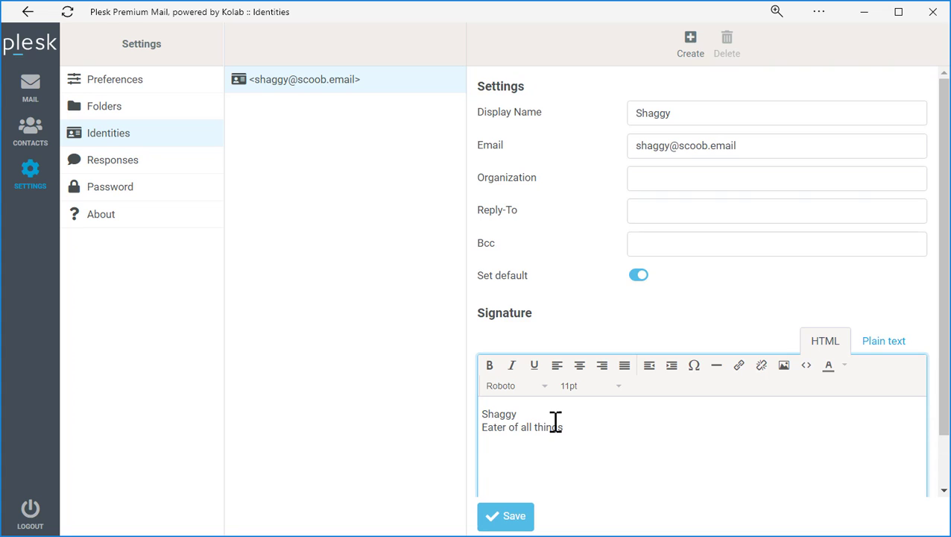
text(scoobydoo.com)
drag(561, 454, 484, 455)
key(ctrl+c)
right_click(539, 456)
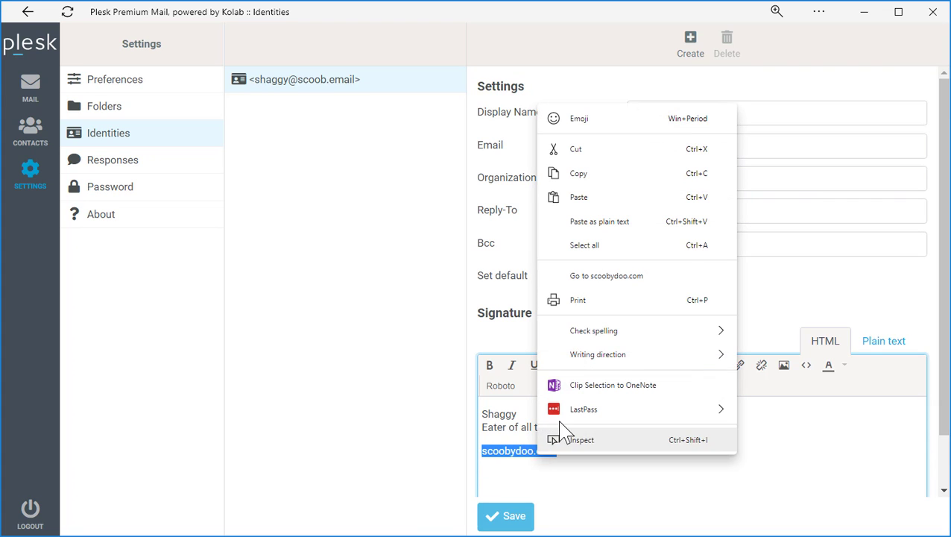
click(592, 179)
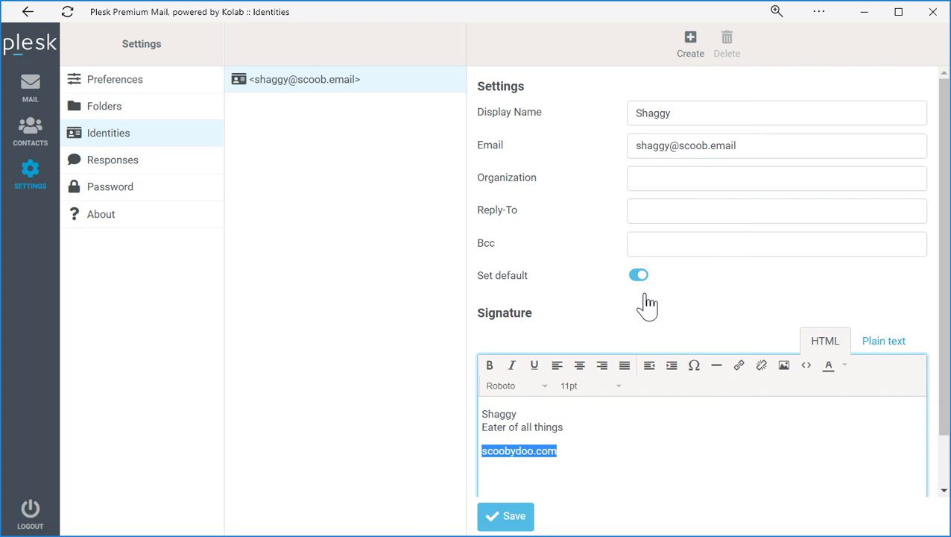
click(740, 369)
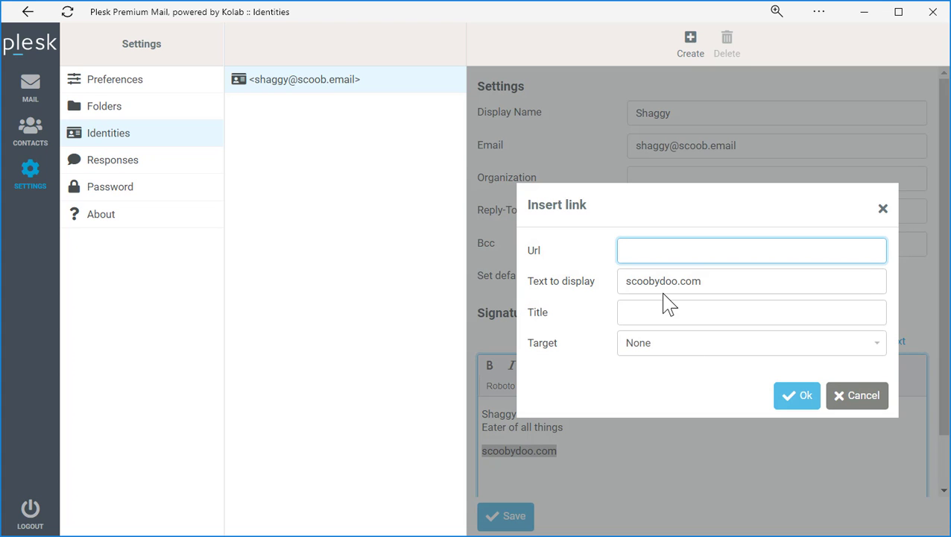
key(ctrl+v)
click(619, 250)
text(https://)
click(795, 396)
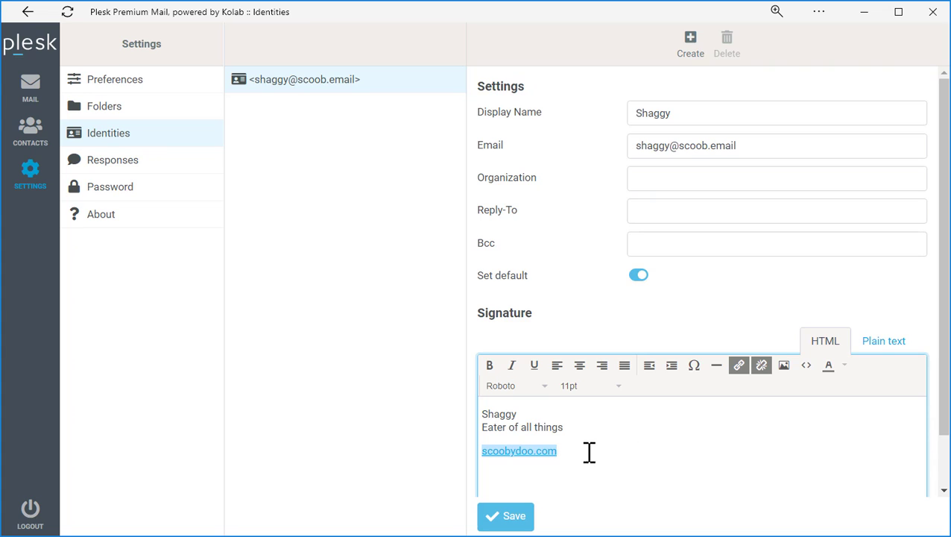
double_click(501, 413)
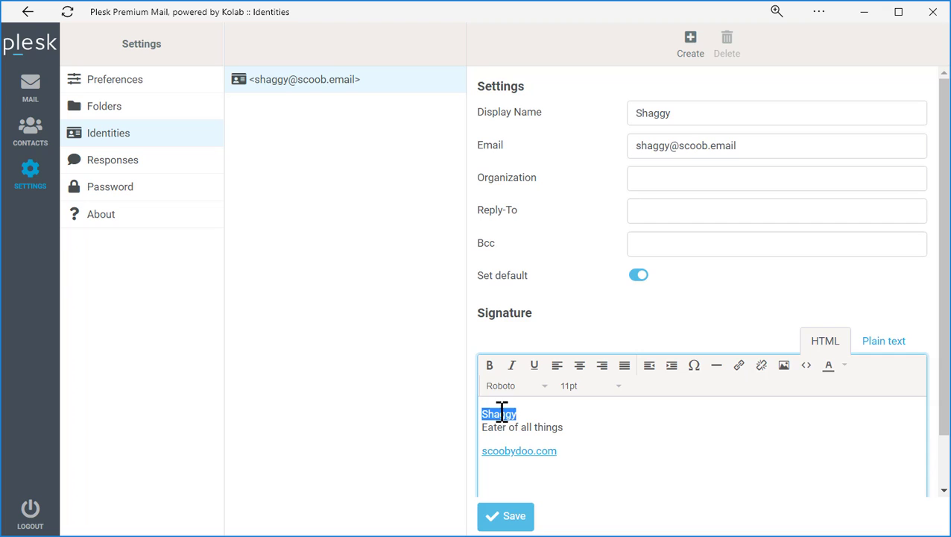
Make Shaggy bold at 14pt.
click(490, 365)
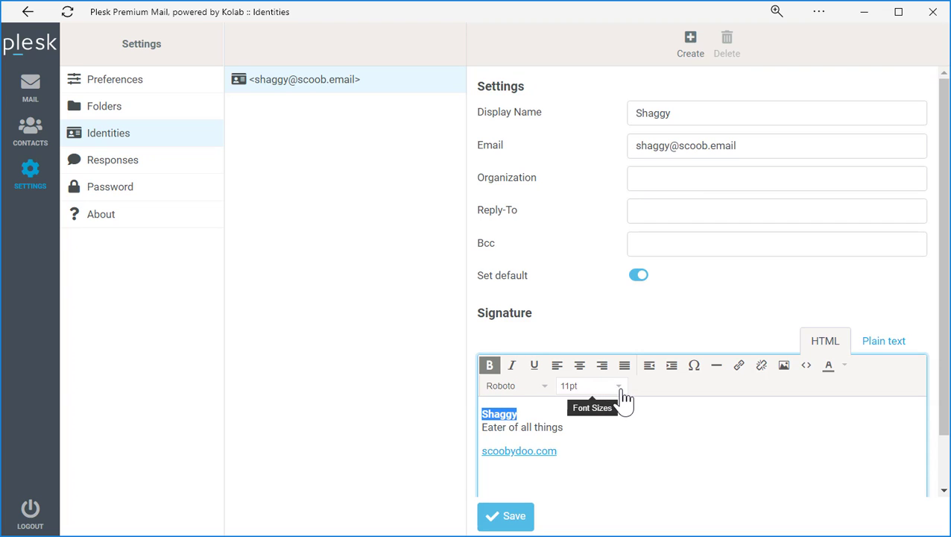
click(616, 388)
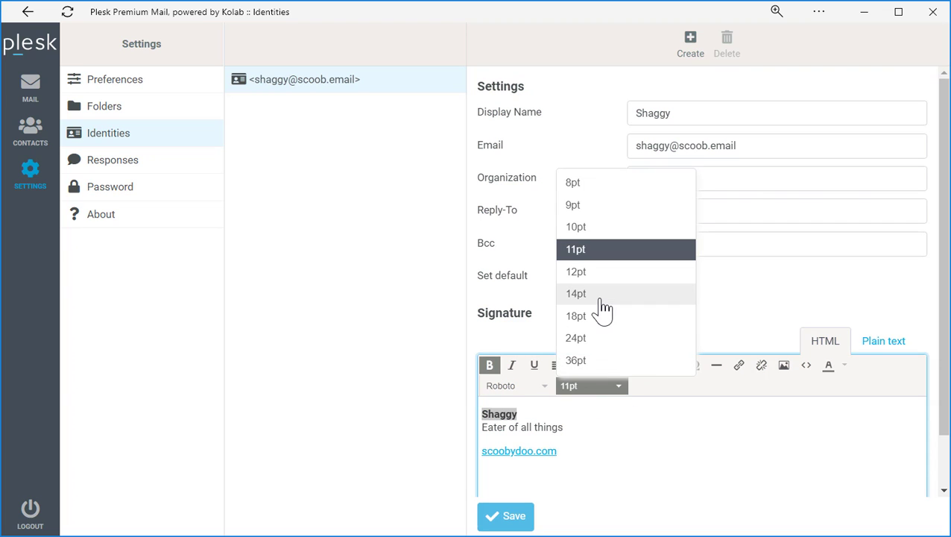
click(601, 294)
Italicise 'Eater of all things' and add an empty line above Shaggy.
triple_click(549, 430)
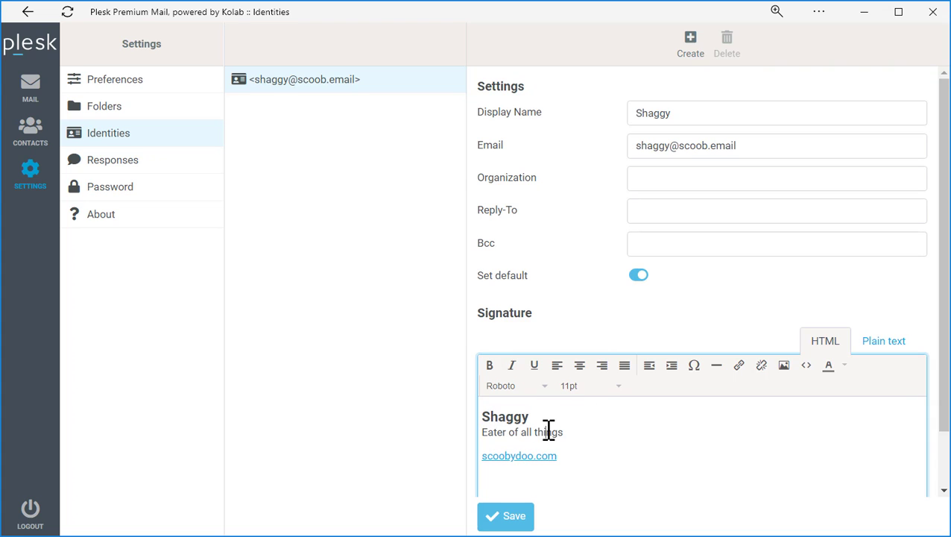
click(512, 366)
click(485, 412)
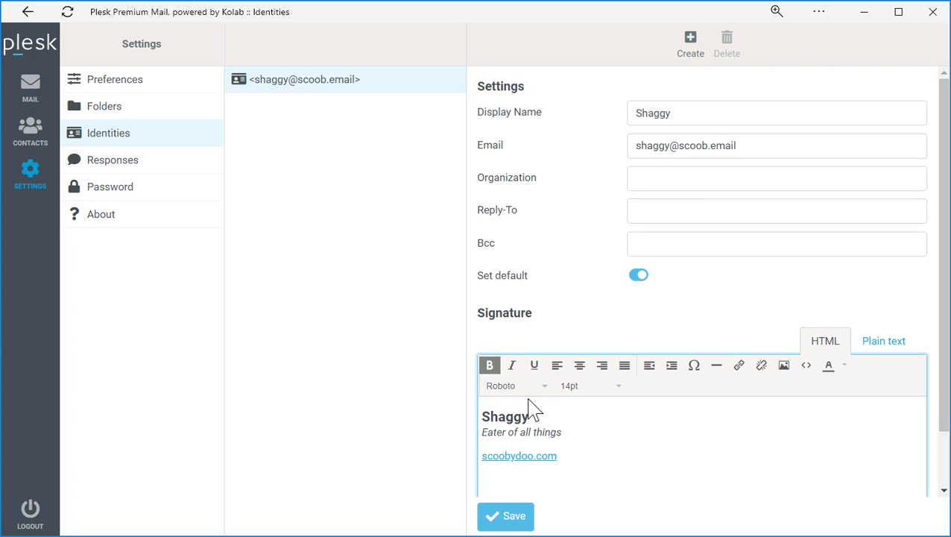
key(Return)
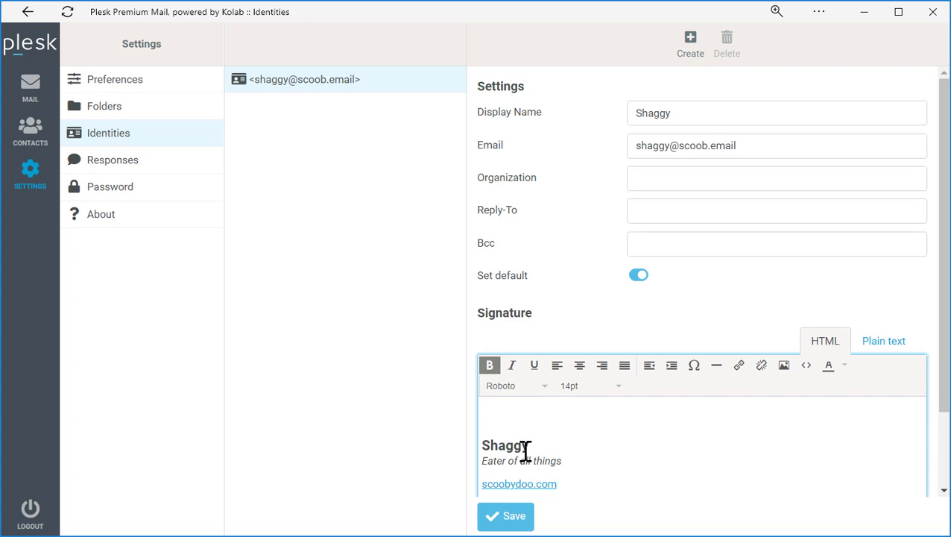
Upload shaggy.png and insert it at the signature's top, 90 pixels wide.
click(493, 415)
click(784, 365)
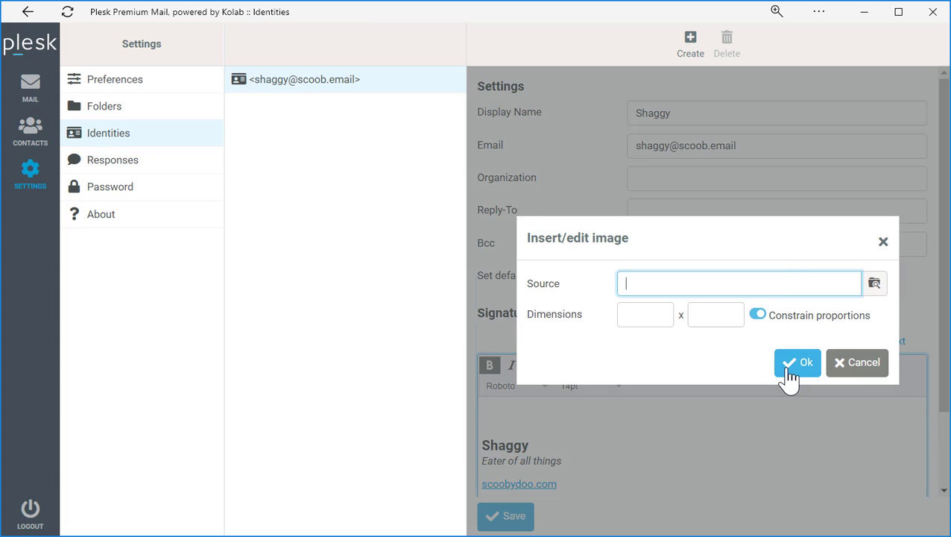
click(873, 286)
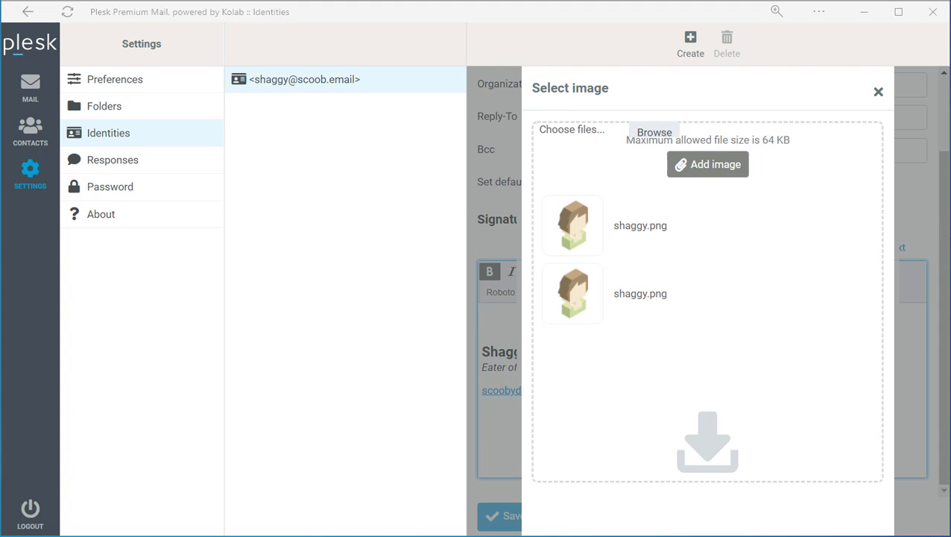
drag(298, 491, 664, 370)
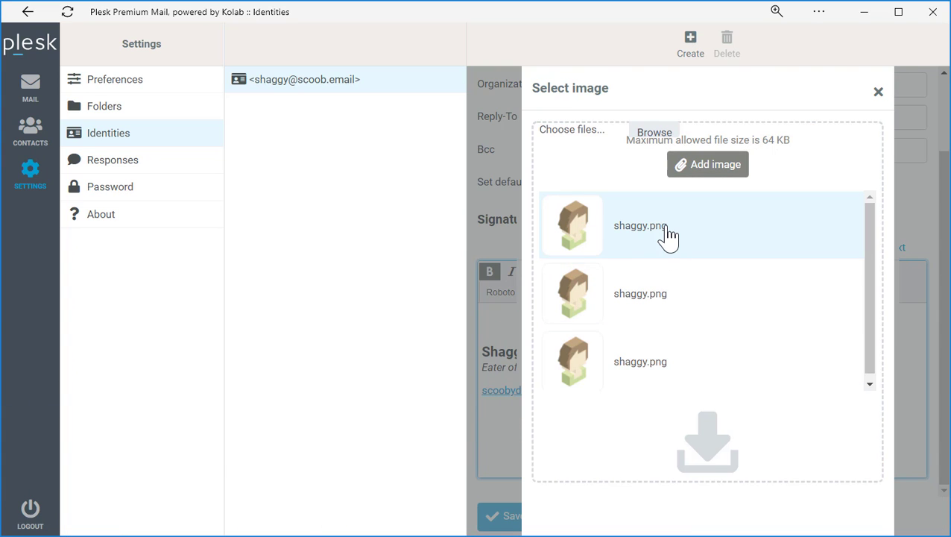
click(668, 235)
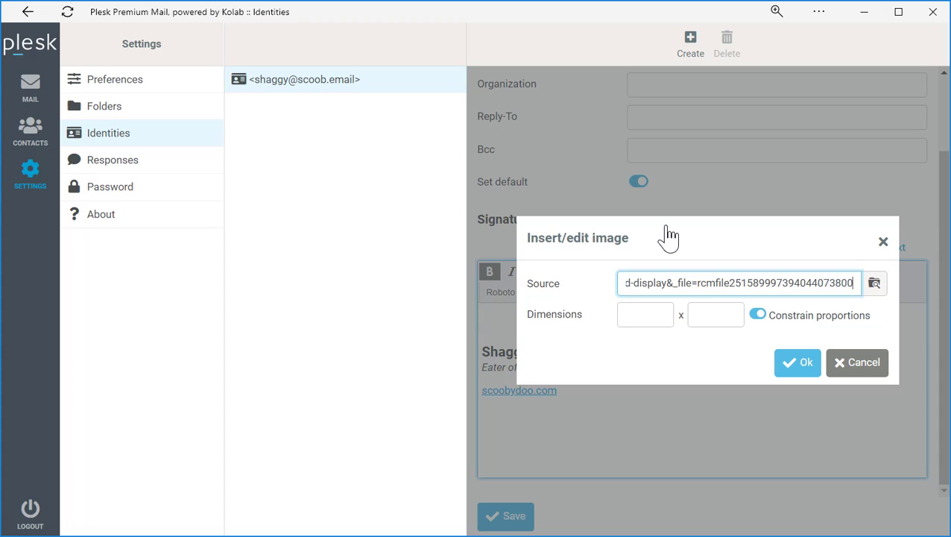
click(649, 313)
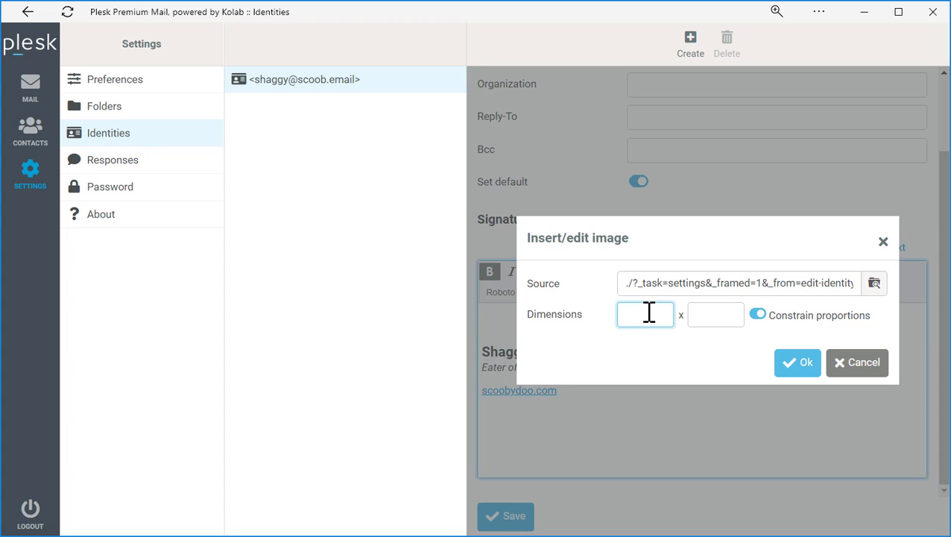
text(90)
click(702, 316)
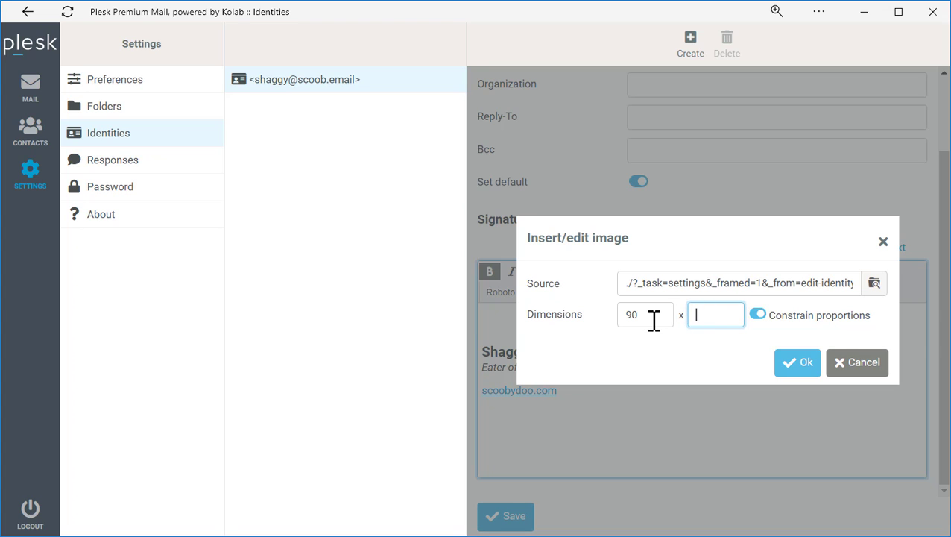
click(794, 363)
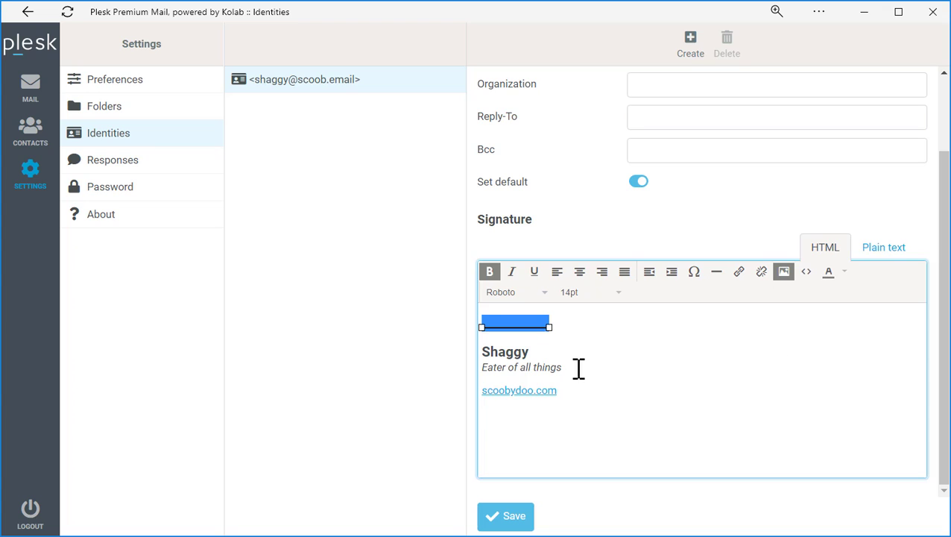
click(577, 367)
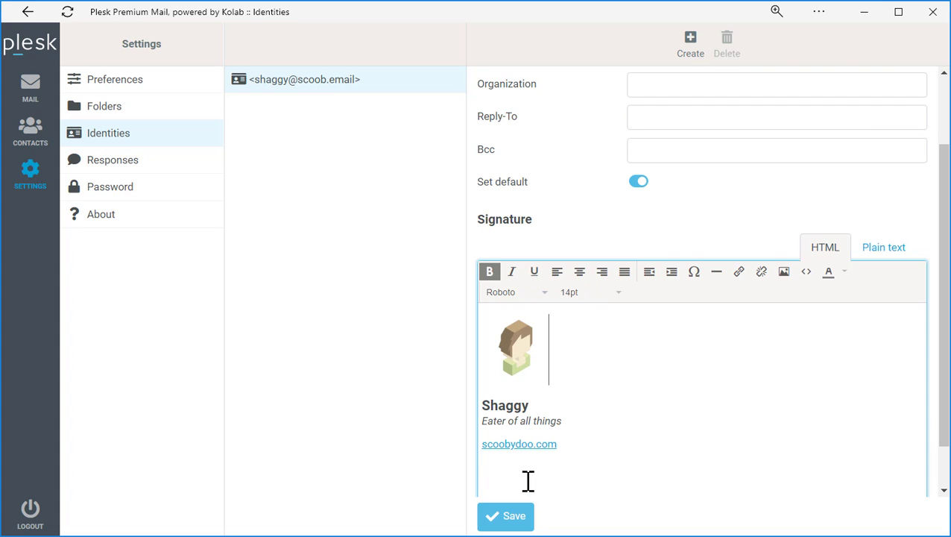
Save Shaggy's identity with its picture signature and return to the Inbox.
click(509, 522)
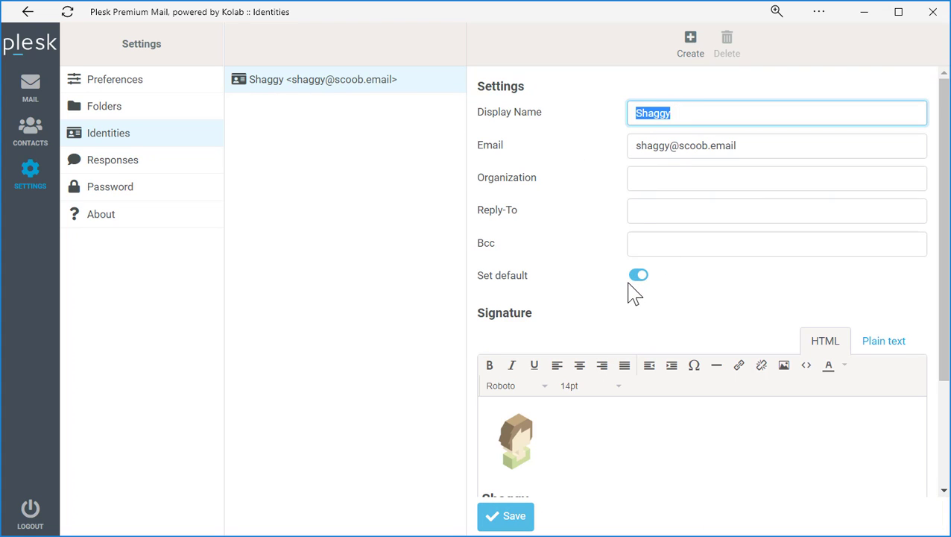
click(282, 187)
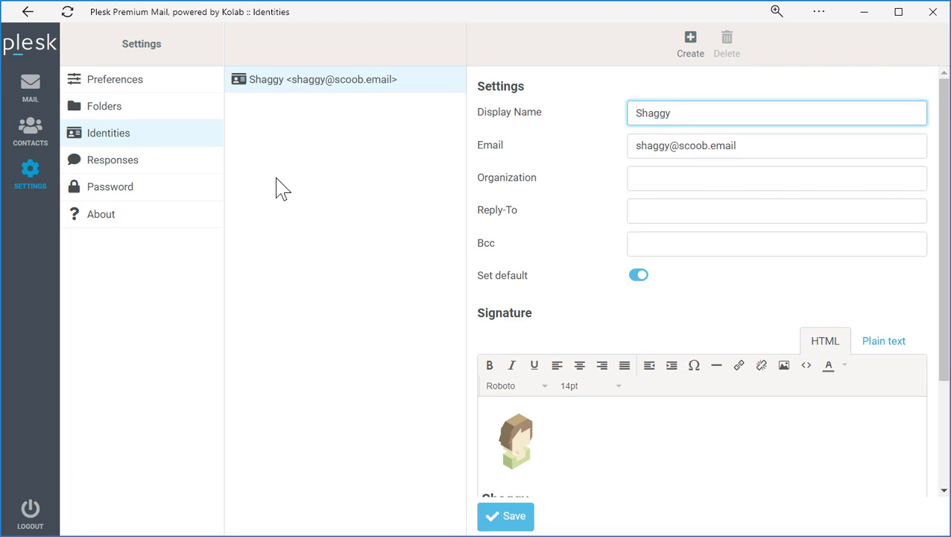
click(41, 91)
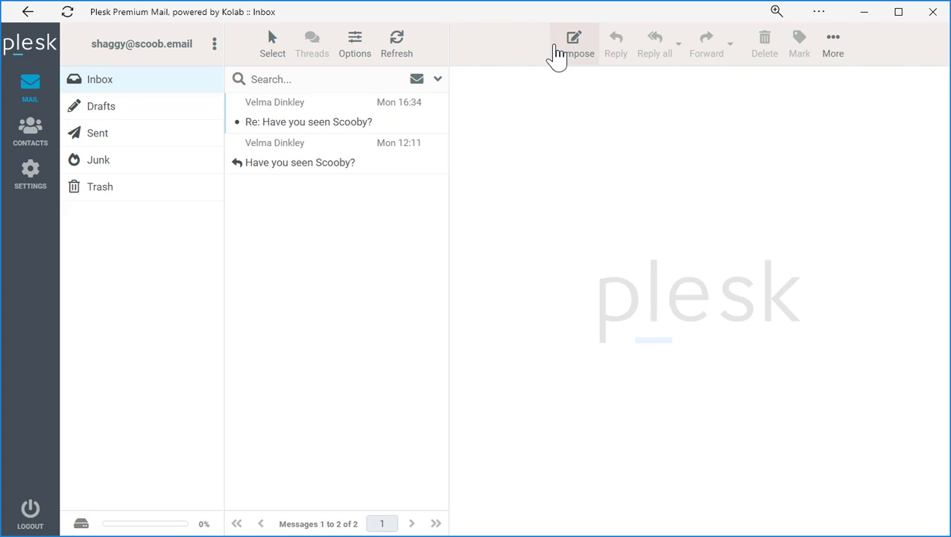
Compose a new message and switch it to HTML editing.
click(565, 57)
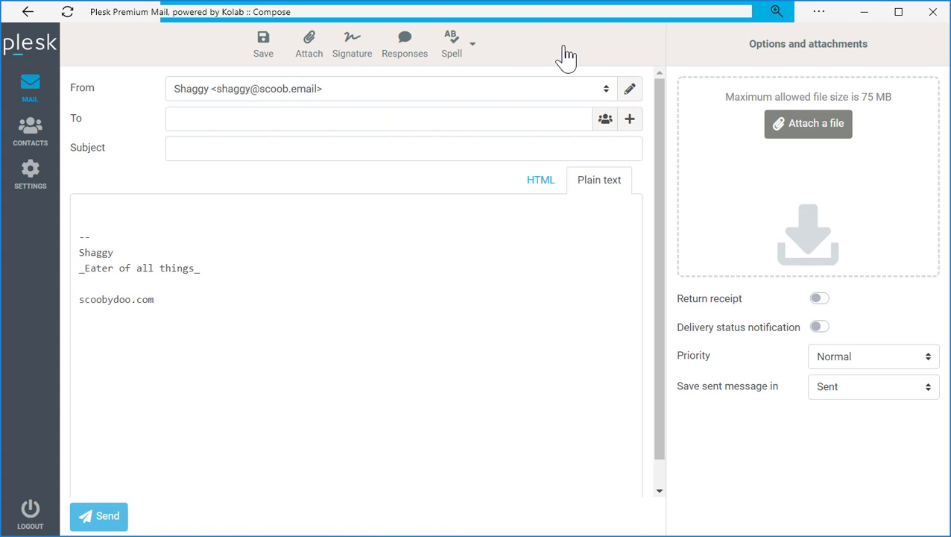
click(535, 190)
click(552, 106)
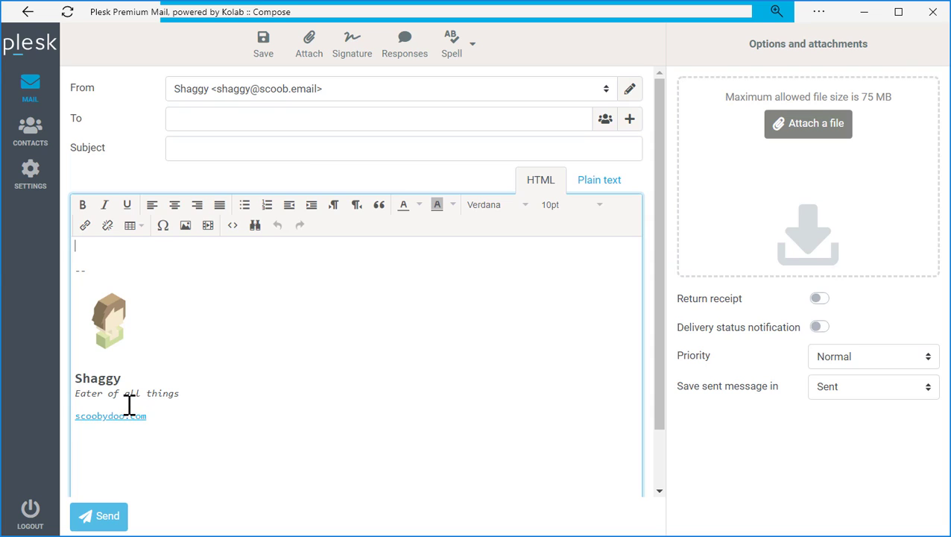
Insert Shaggy's signature, preview it as plain text, then return to HTML.
click(349, 60)
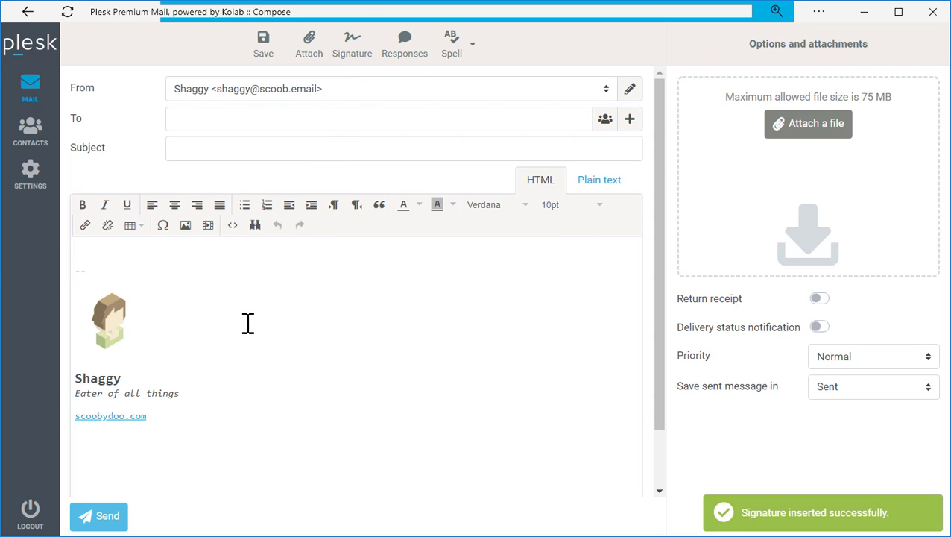
click(580, 182)
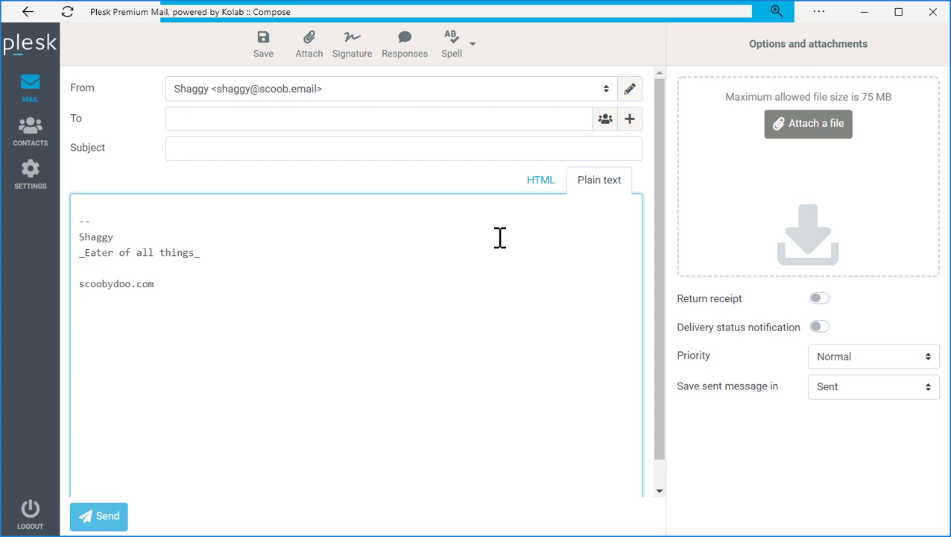
click(540, 192)
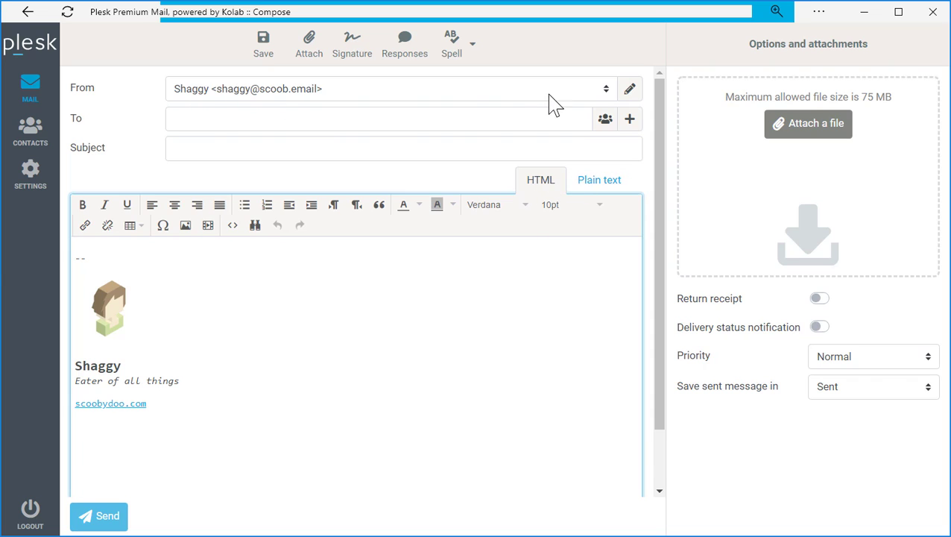
Check the sender list, discard the draft, and open the Identities settings.
click(606, 90)
click(608, 94)
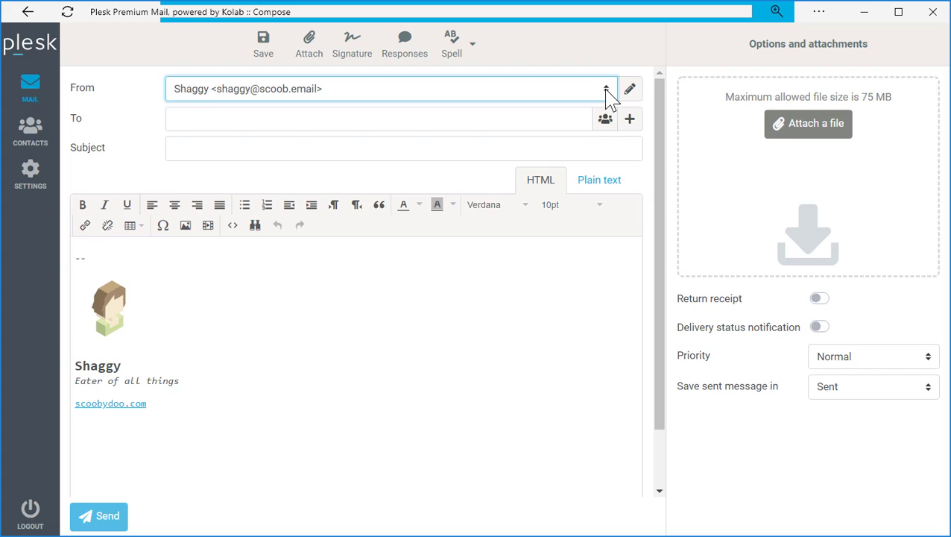
click(28, 175)
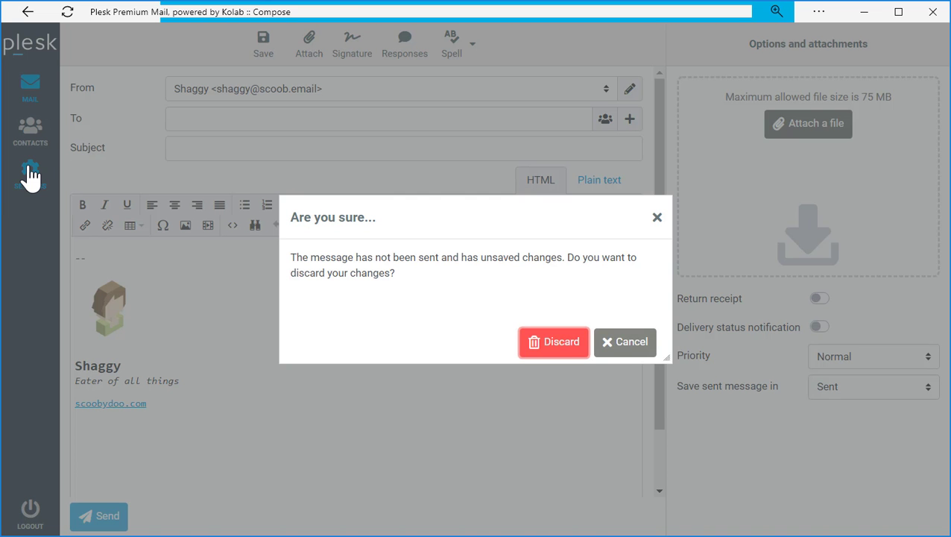
click(549, 345)
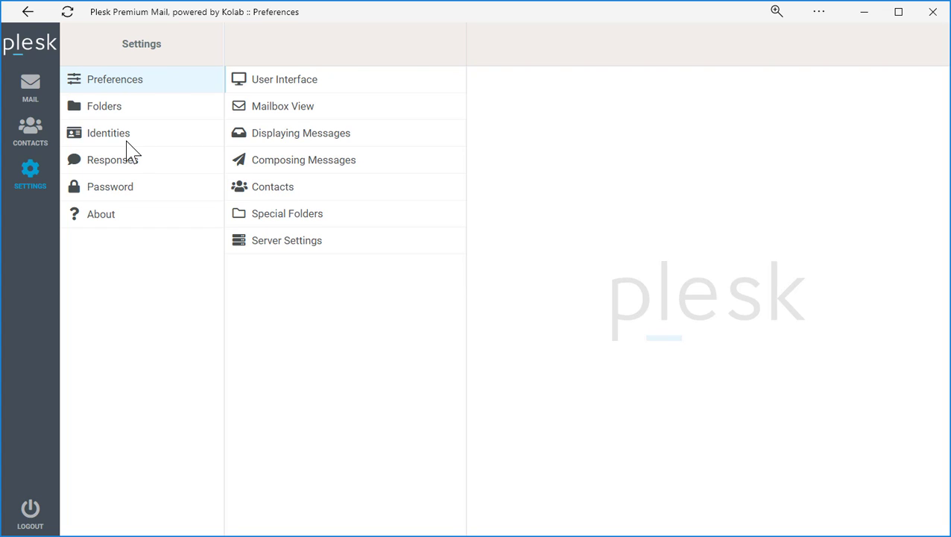
click(127, 141)
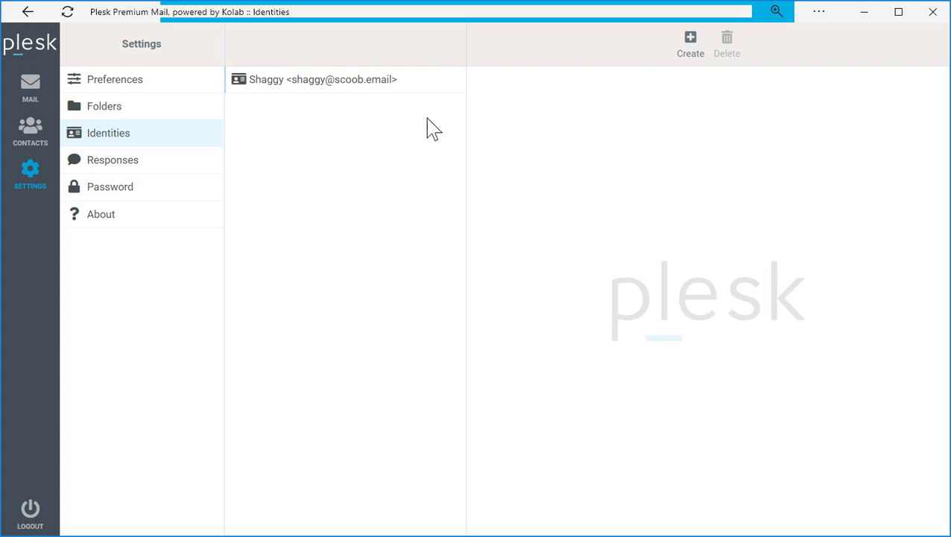
Create a new identity with its e-mail address and organization Mystery Inc.
click(692, 52)
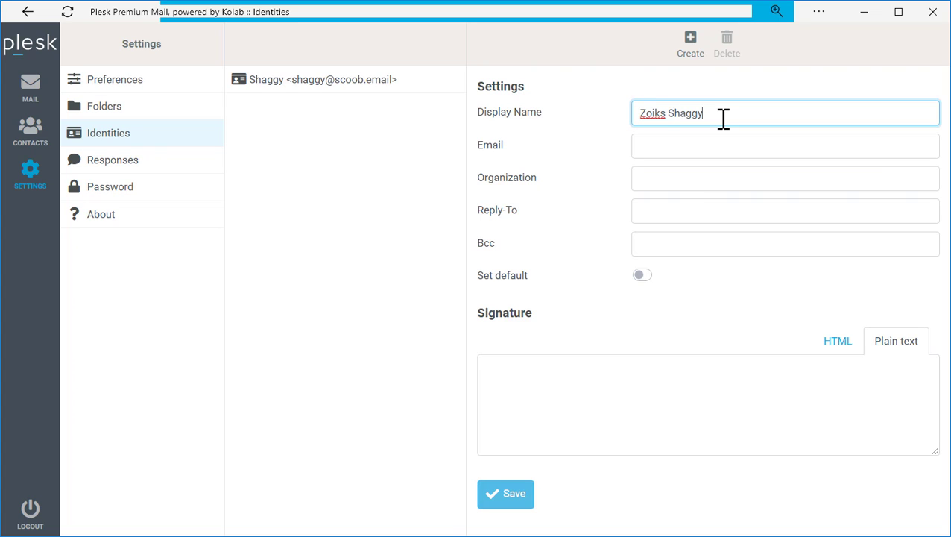
key(Tab)
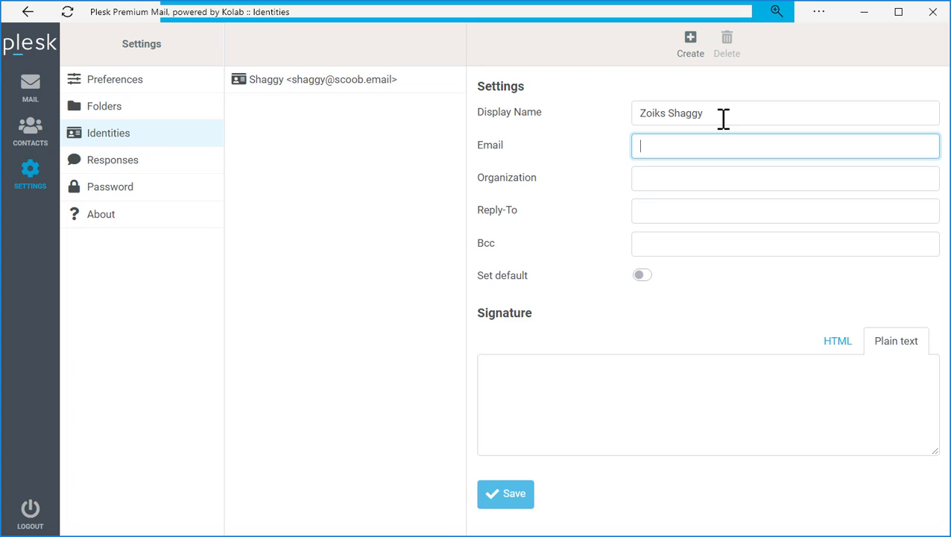
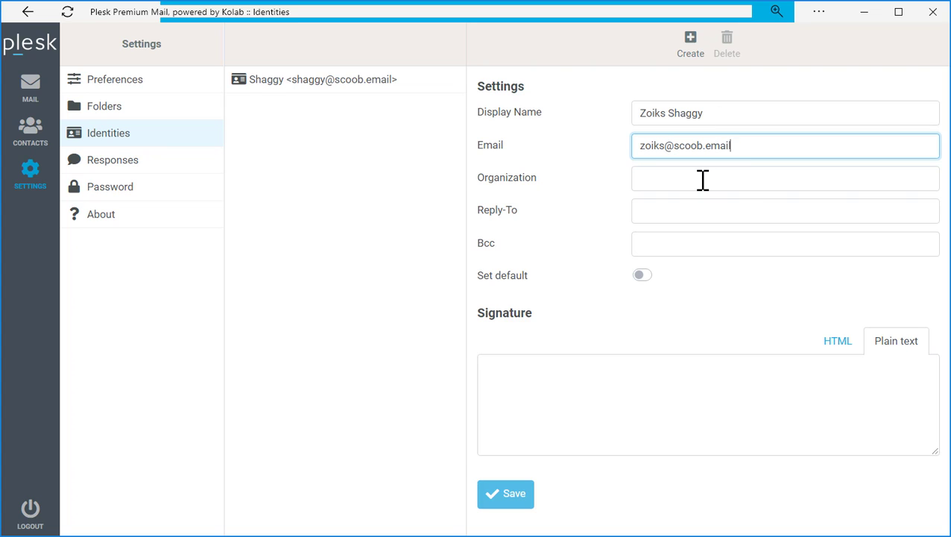
click(703, 179)
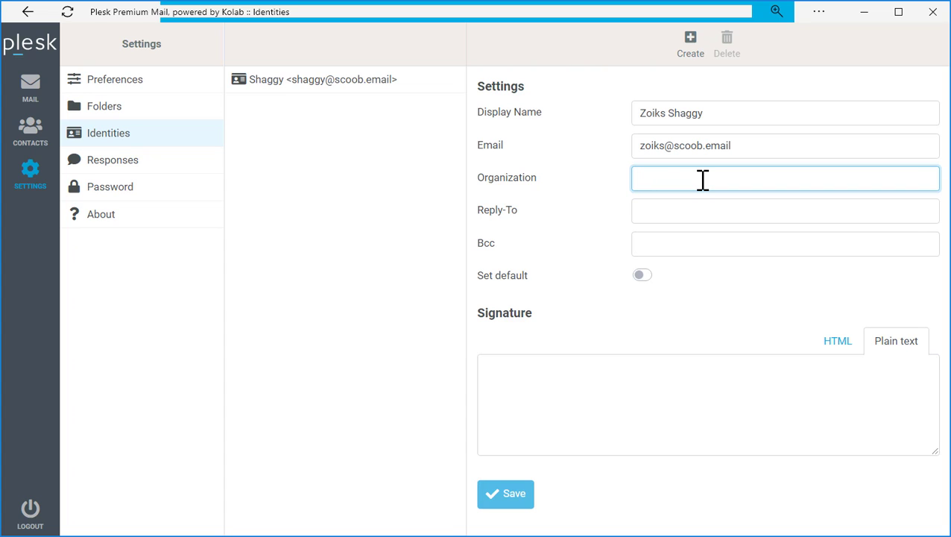
text(Mystery Inc)
Give it the HTML signature 'Shaggy Zoiks! 911' and save the identity.
click(838, 343)
text(Shaggy Zoiks! )
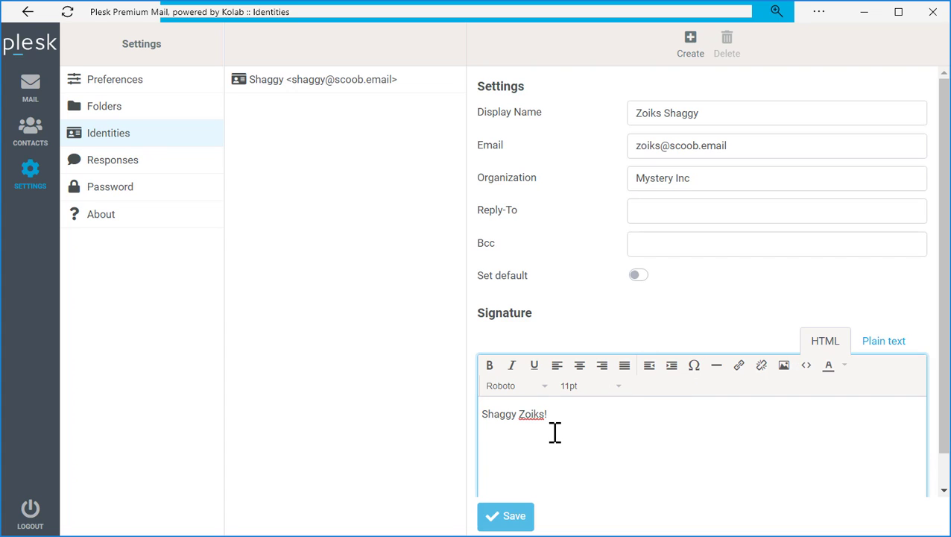
text(911)
click(507, 522)
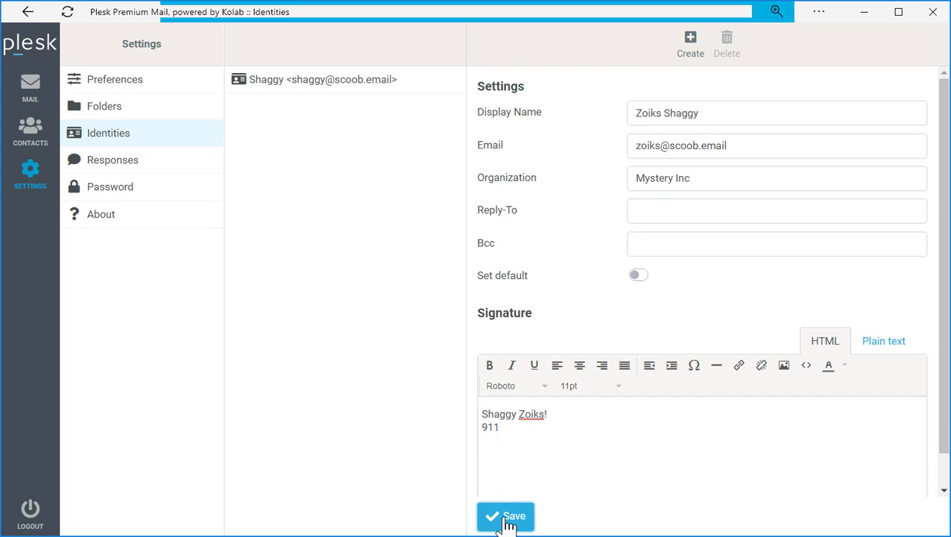
click(285, 88)
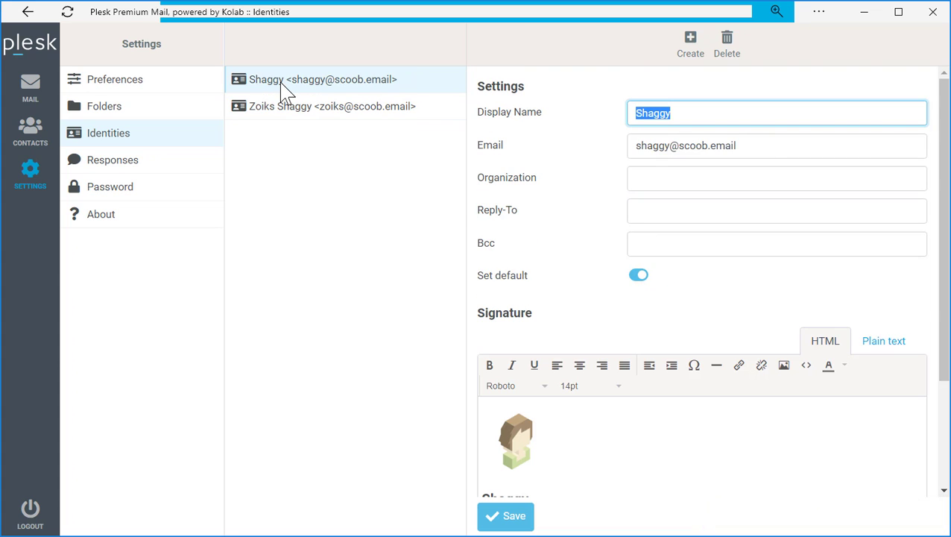
scroll(547, 455, down, 3)
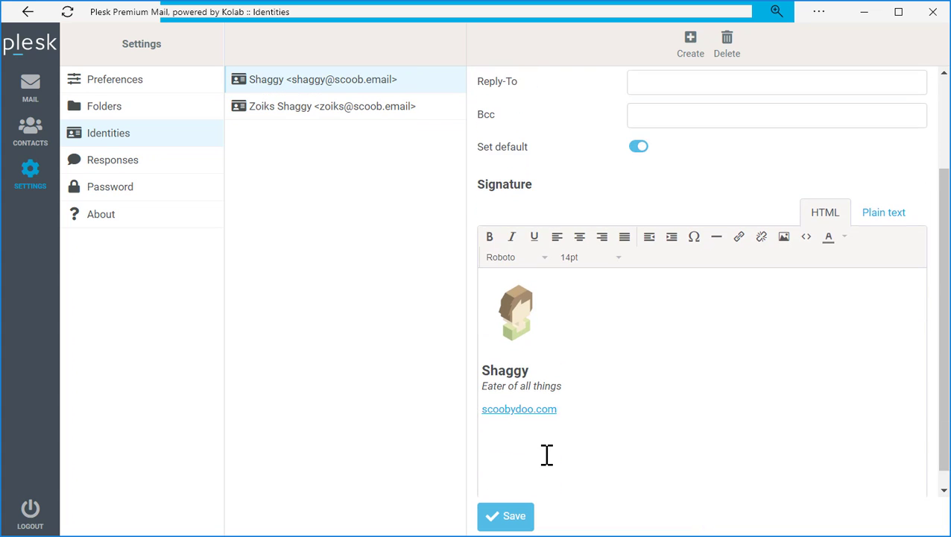
scroll(546, 455, up, 3)
click(295, 118)
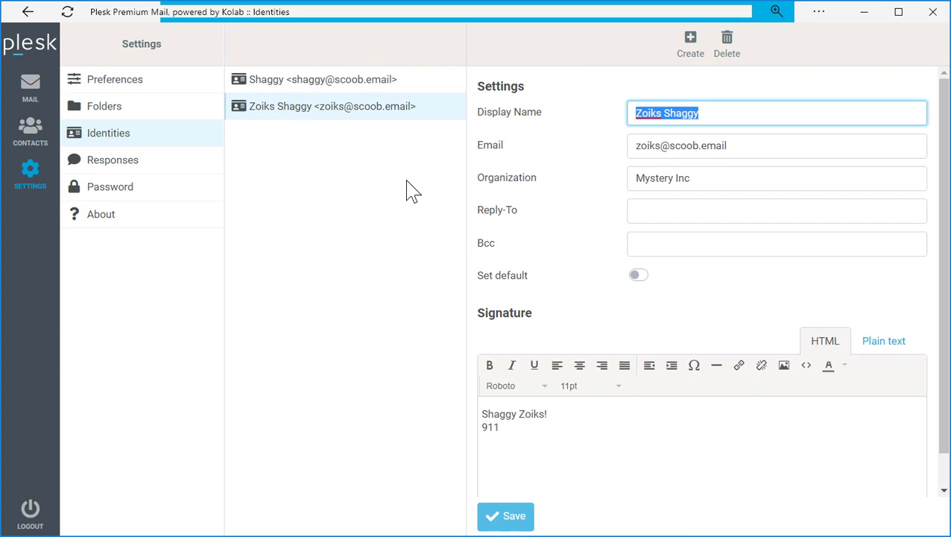
Compose a new message from Zoiks Shaggy in HTML so its signature appears.
click(30, 88)
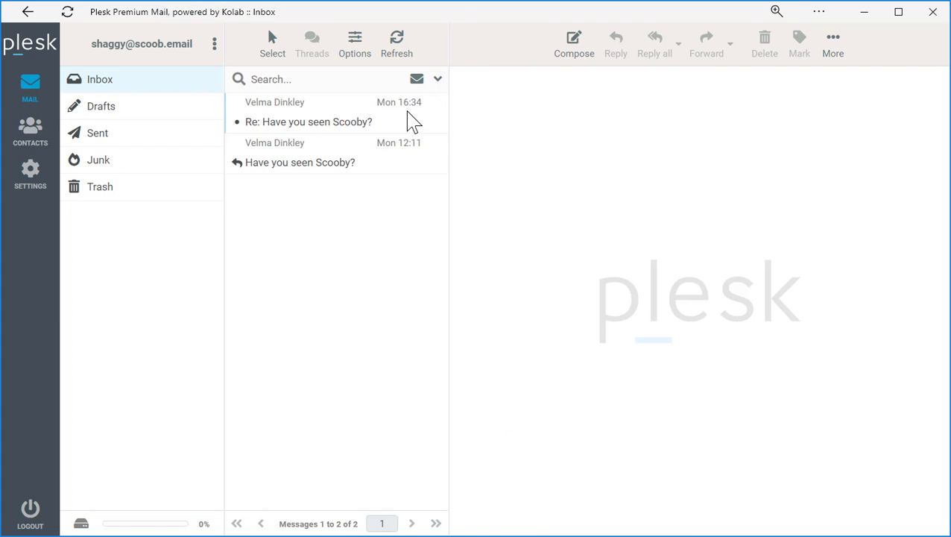
click(562, 57)
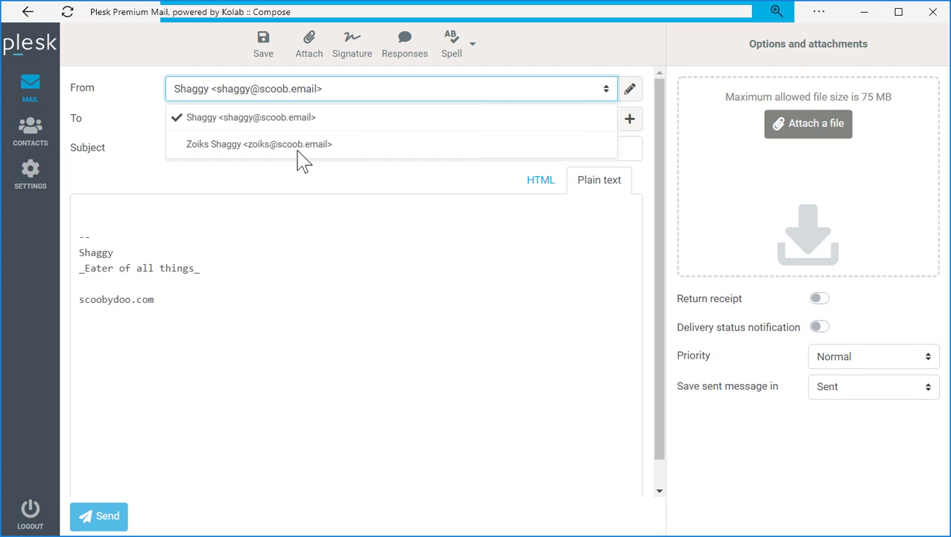
click(306, 146)
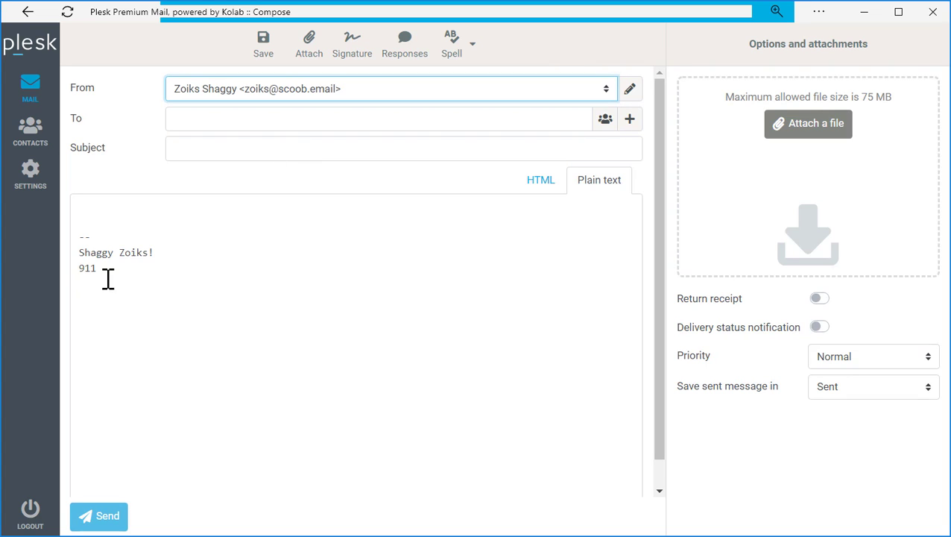
click(544, 184)
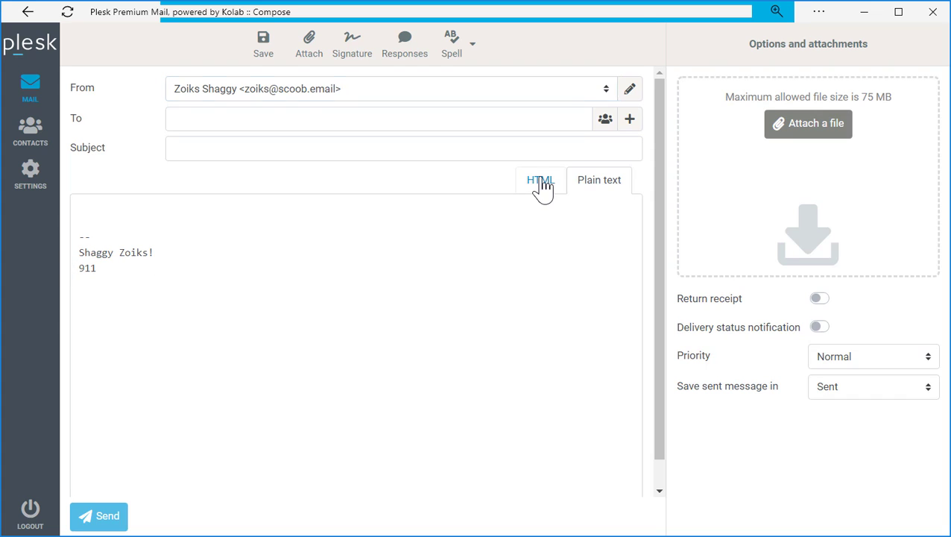
click(548, 105)
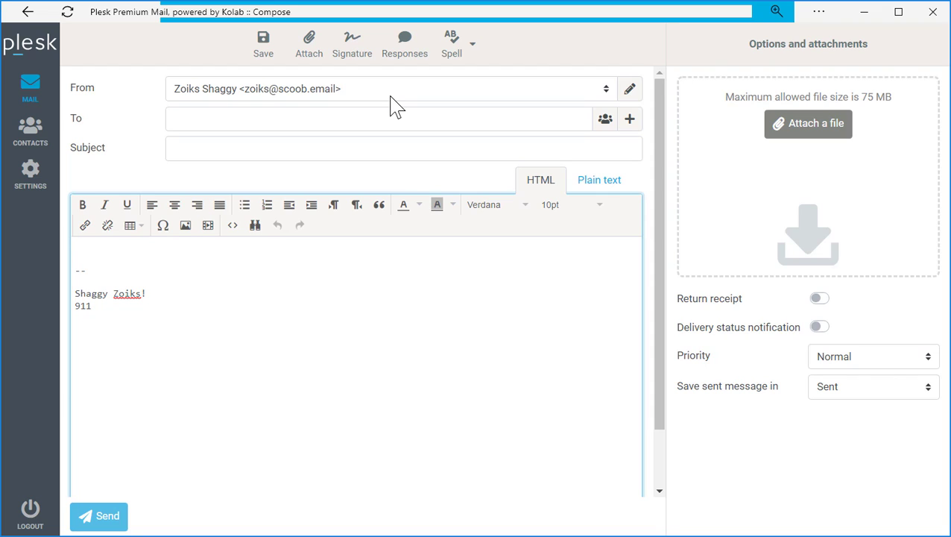
Discard the draft and open the Identities settings.
click(31, 179)
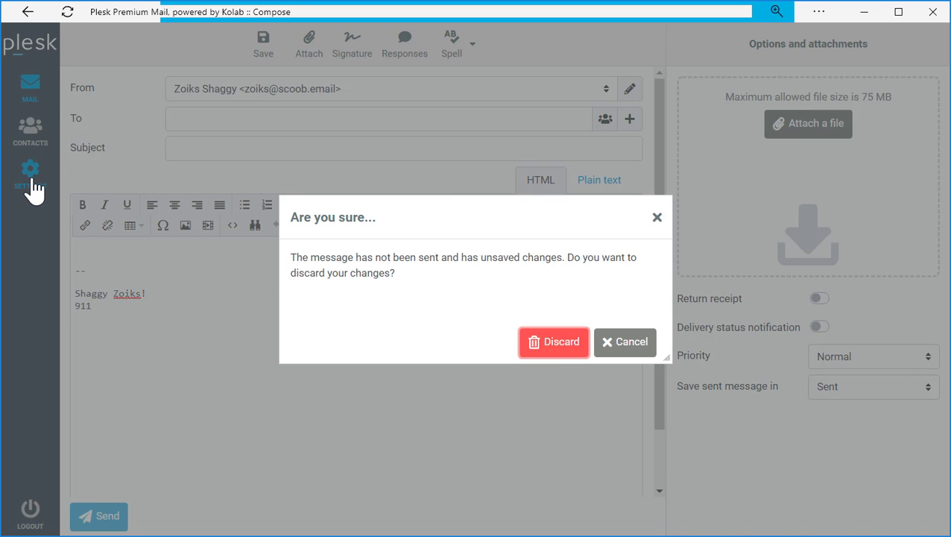
click(572, 349)
click(98, 140)
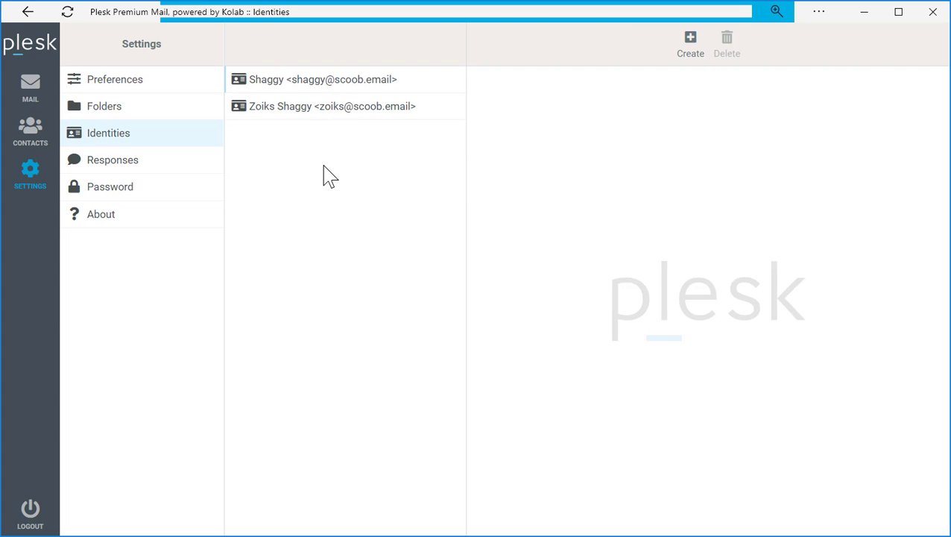
Start a new identity named 'WITH Phone', leaving its signature empty.
click(690, 52)
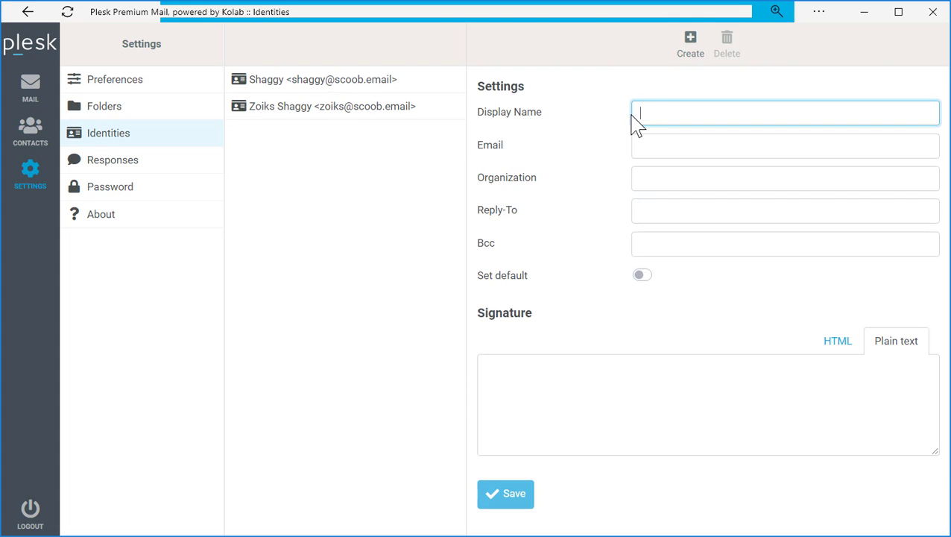
text(NO Phone)
click(532, 382)
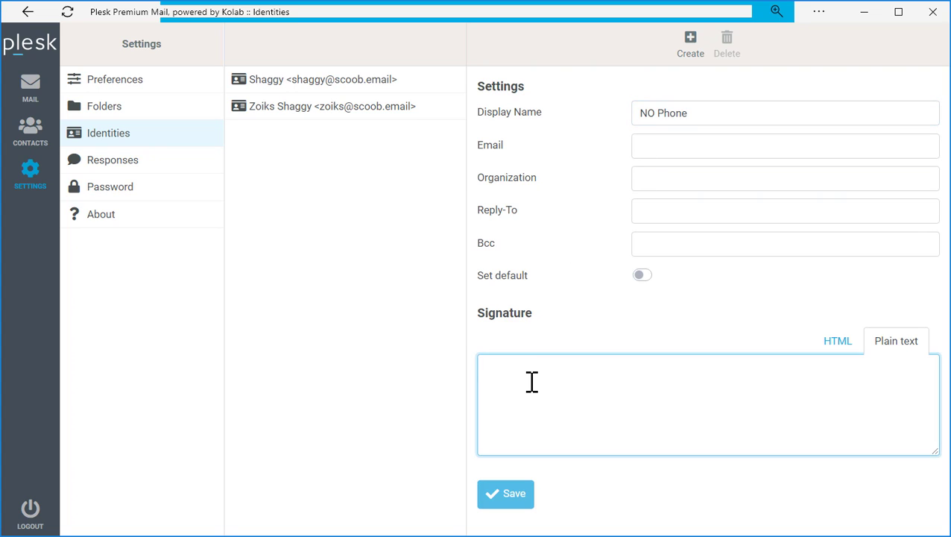
double_click(647, 112)
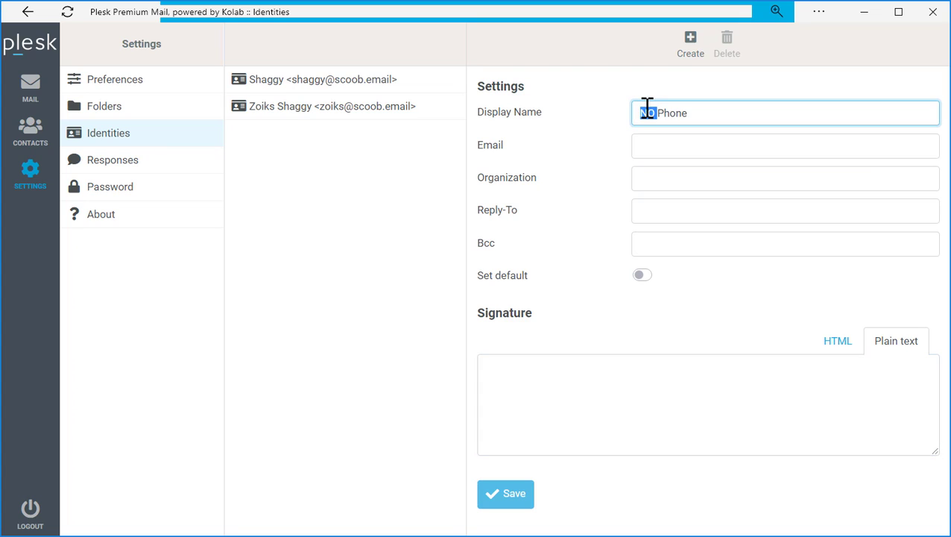
text(WITH)
click(501, 408)
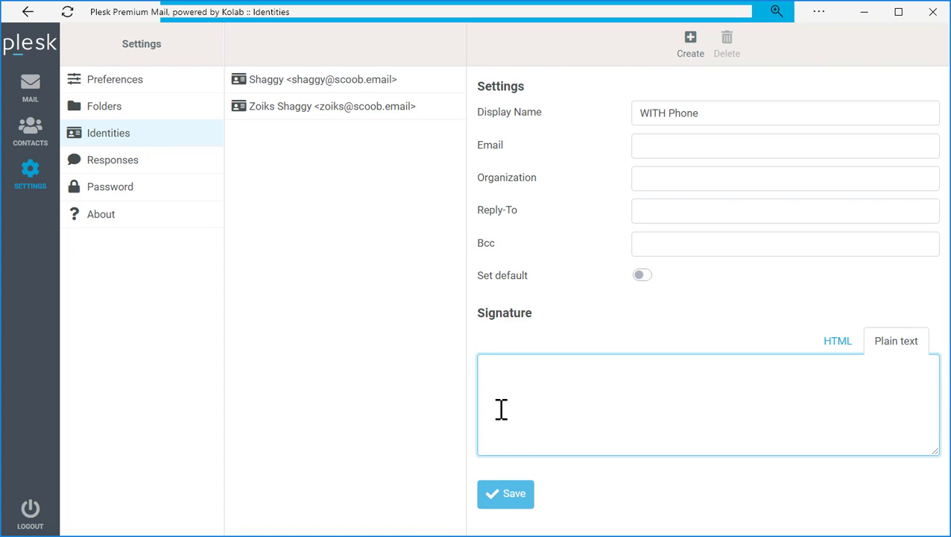